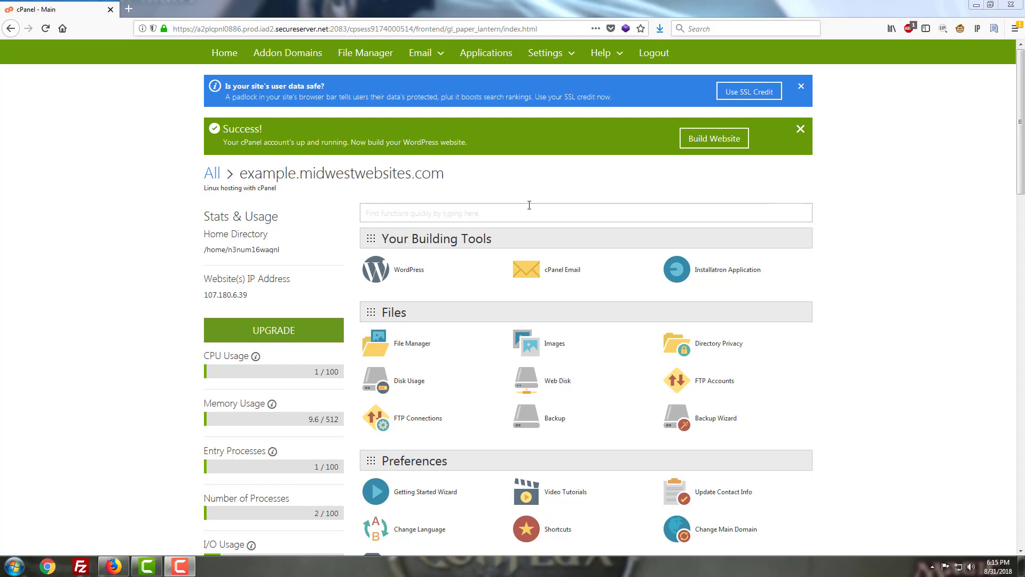
- Find the Directory Privacy tool and open it for the Web Root (public_html/www) directory
click(403, 213)
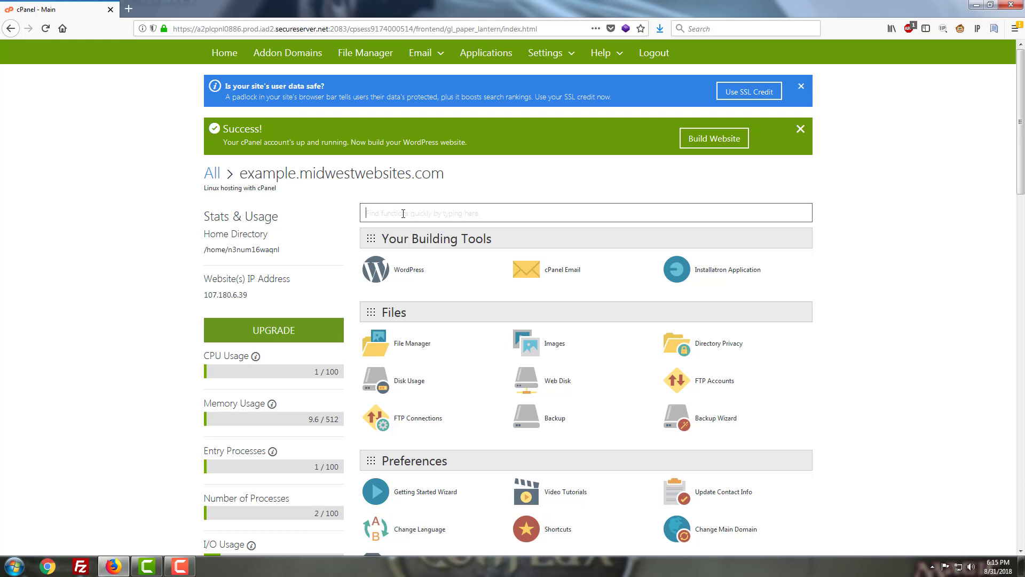
text(directory)
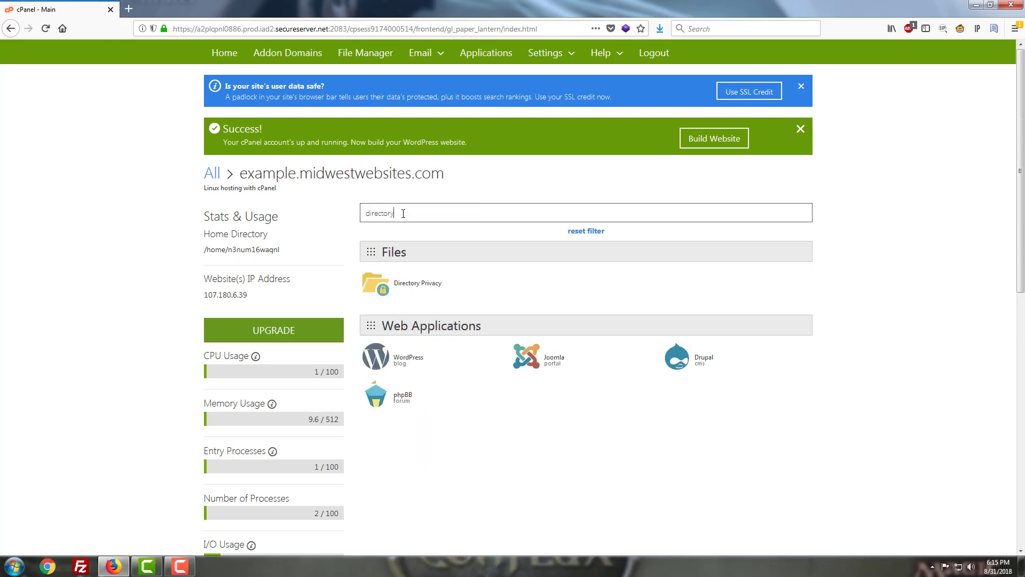
click(424, 284)
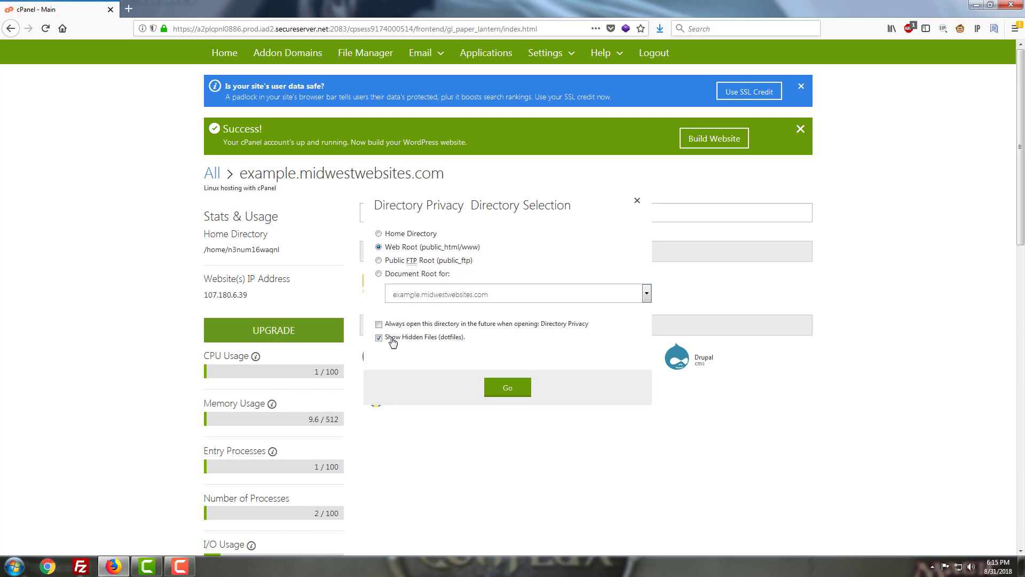
click(497, 390)
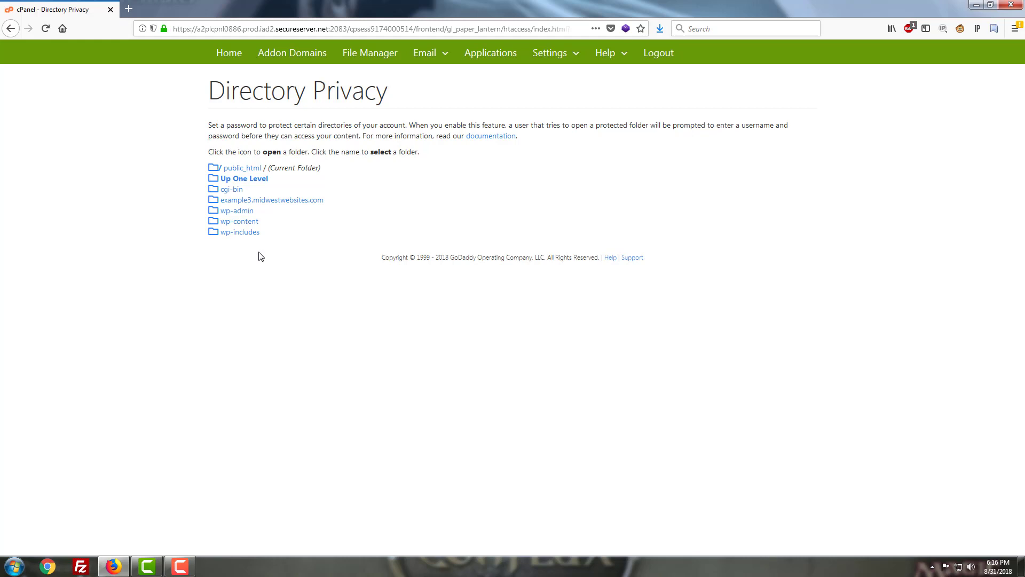
- Browse the example3.midwestwebsites.com folder and its wp-content subfolder, and return to the public_html folder
click(212, 201)
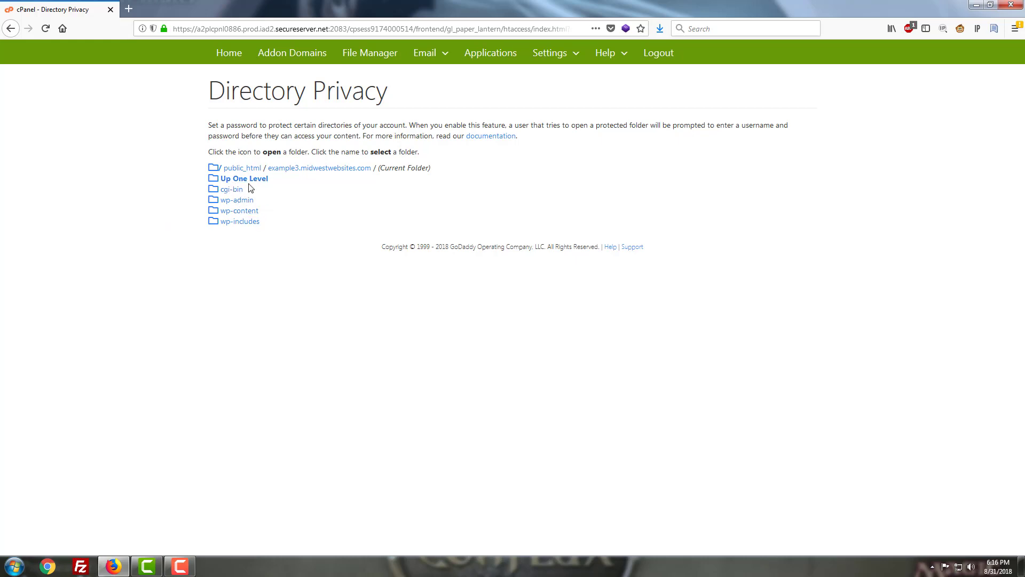
click(212, 214)
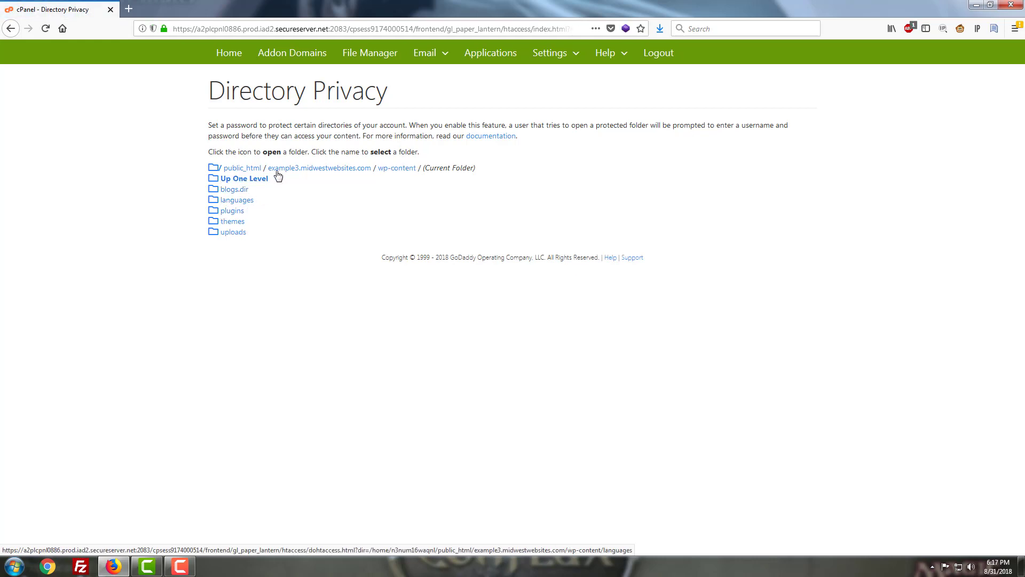
click(243, 168)
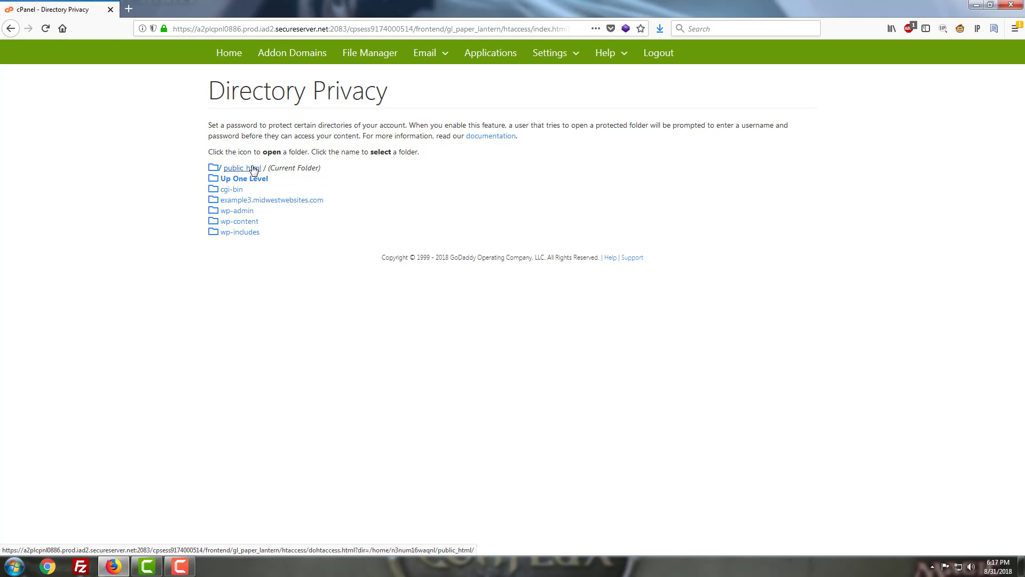
click(213, 199)
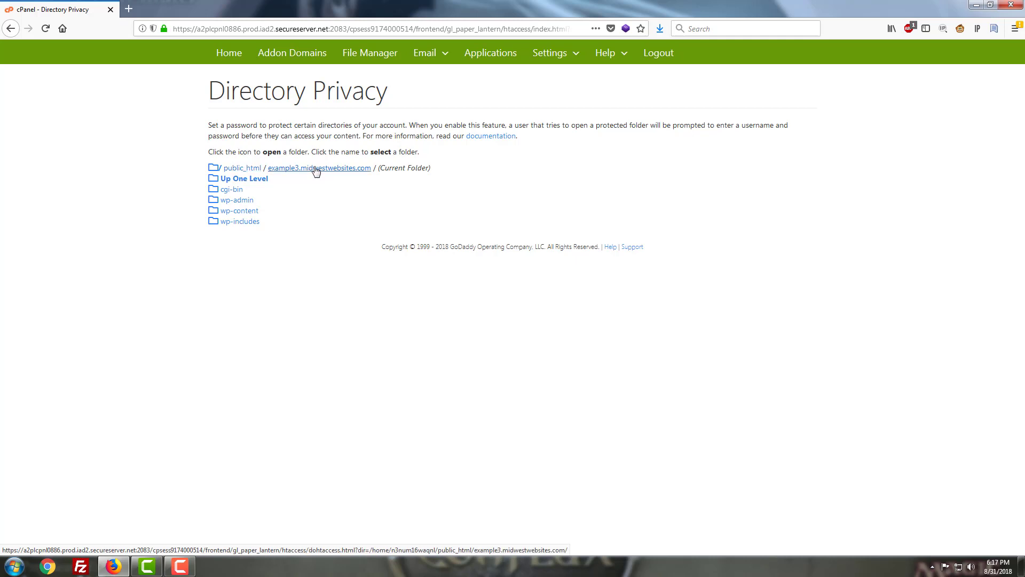
click(239, 169)
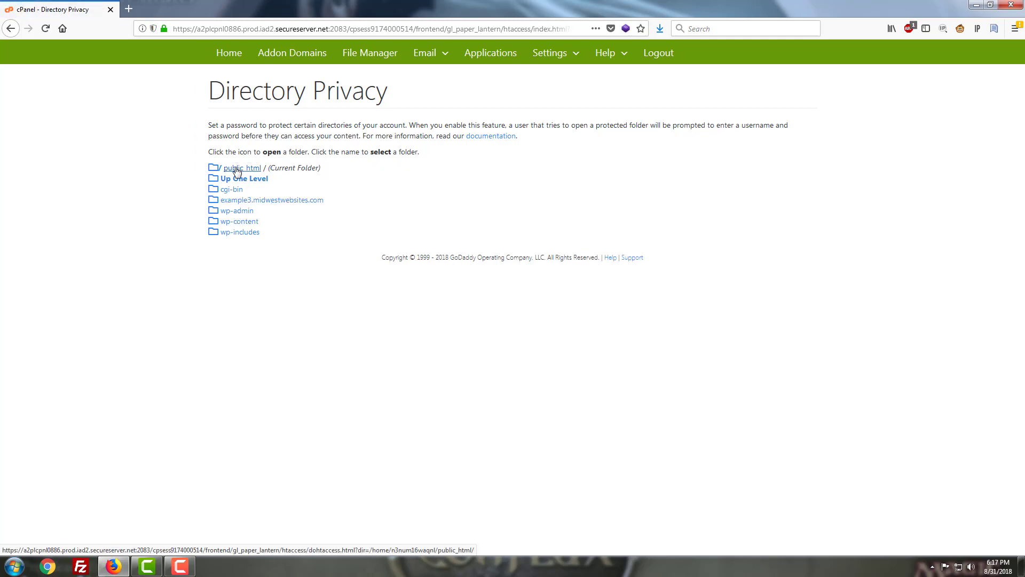
- Enable password protection for the public_html directory, name it "Internal Reports", save, and return to its permissions page
click(238, 168)
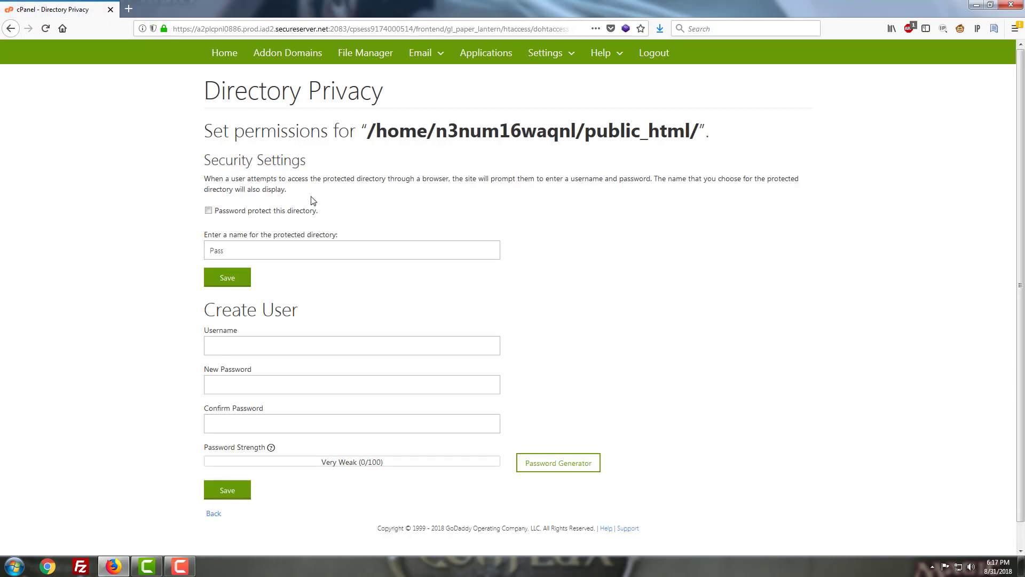
click(208, 211)
click(243, 251)
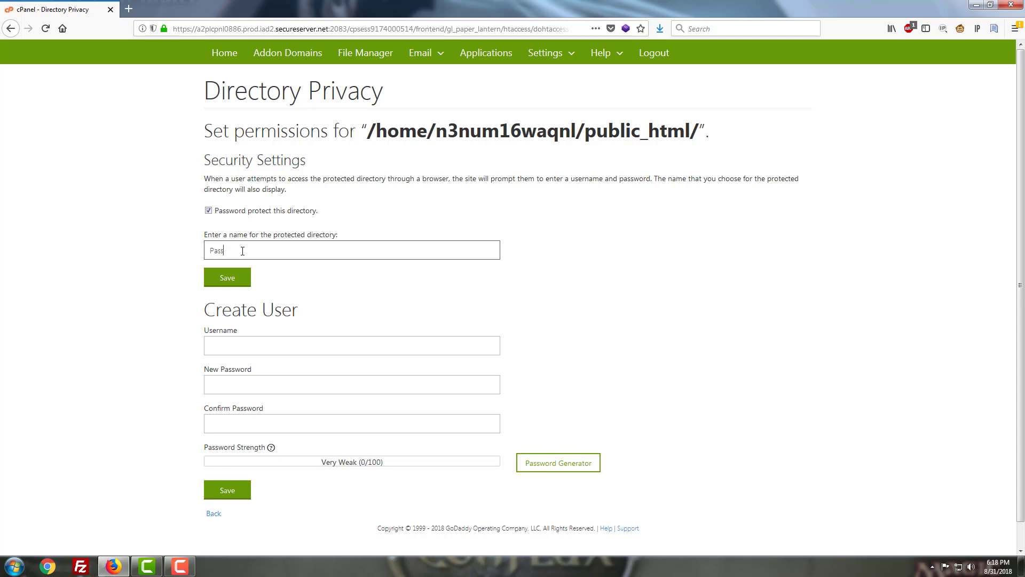
key(BackSpace)
key(BackSpace)
key(BackSpace)
key(BackSpace)
text(Internal Reports)
click(231, 283)
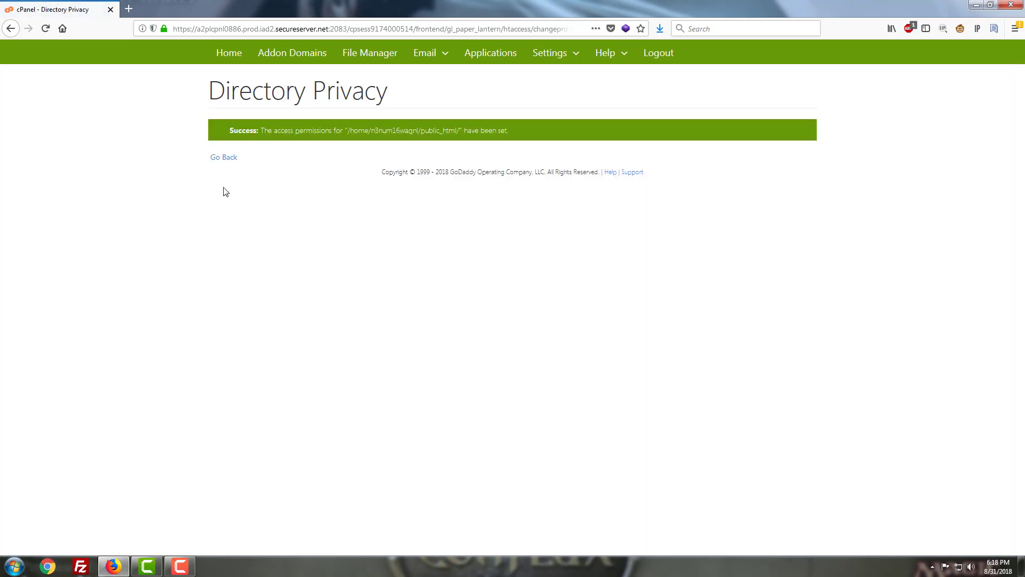
click(218, 159)
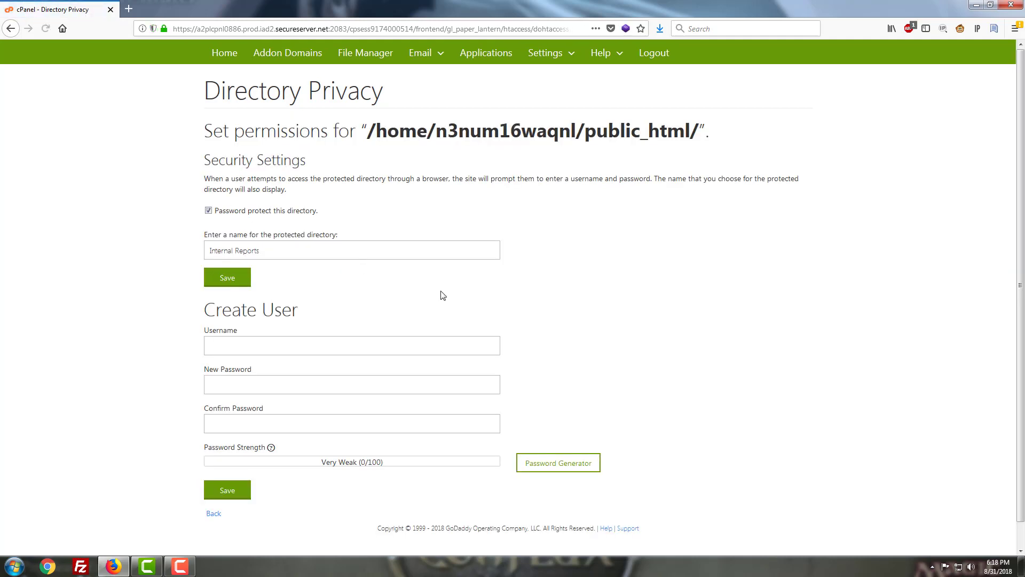
- Create the authorized user NewUser1, entering and confirming the new password, save, and return to the permissions page
scroll(441, 297, down, 1)
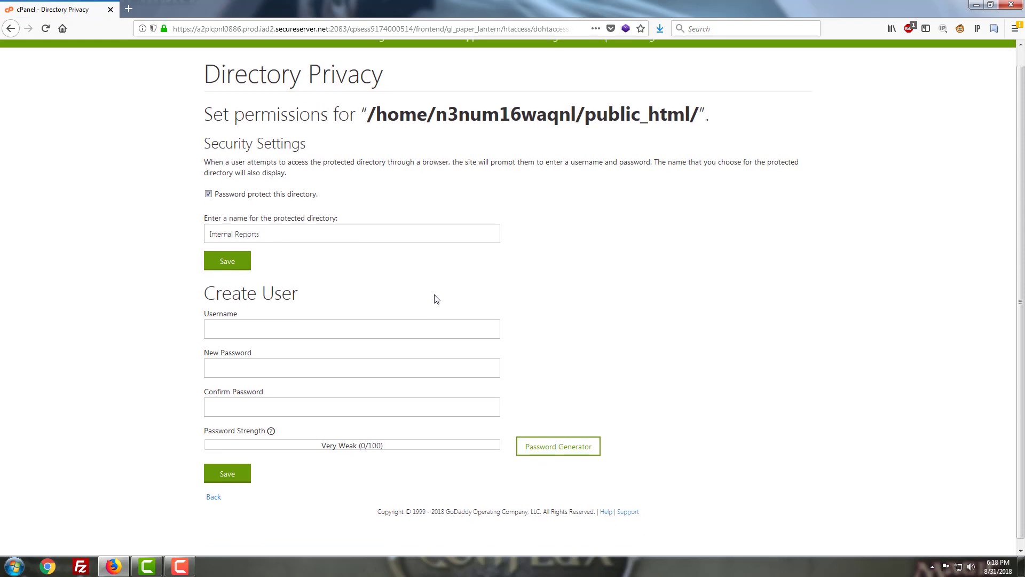
click(249, 317)
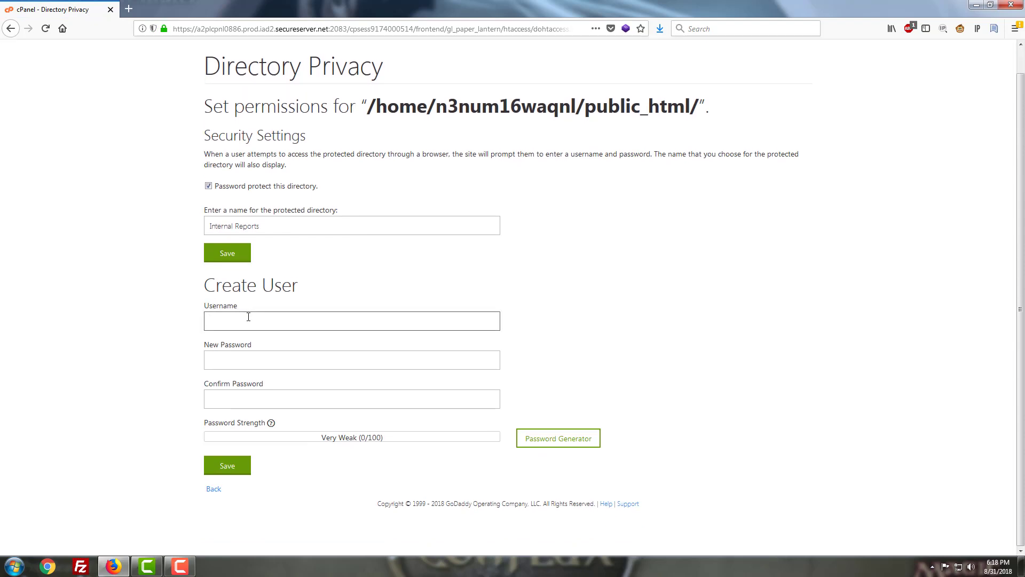
click(220, 345)
text(NewUser1)
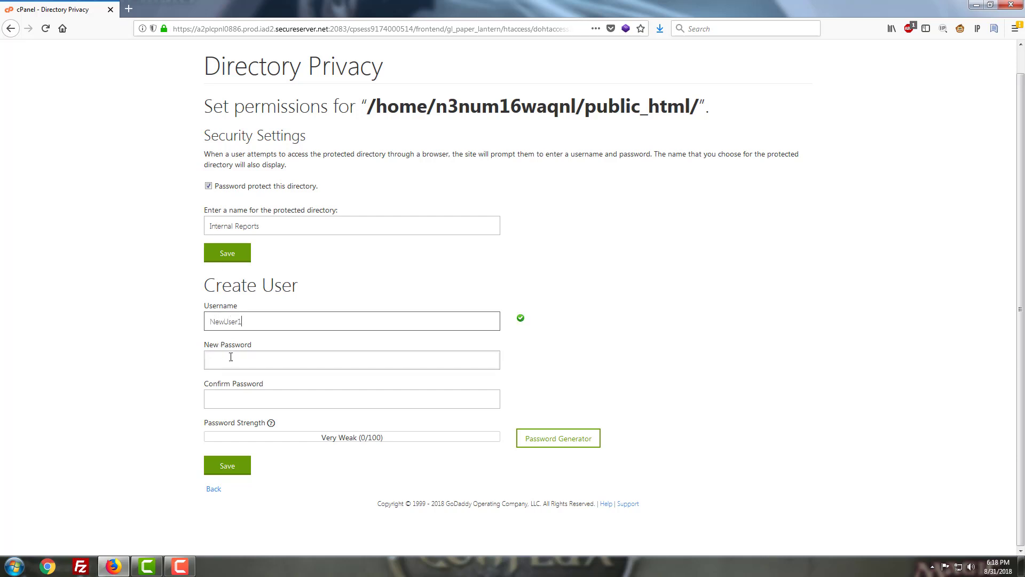
click(232, 357)
text(••••••••••••)
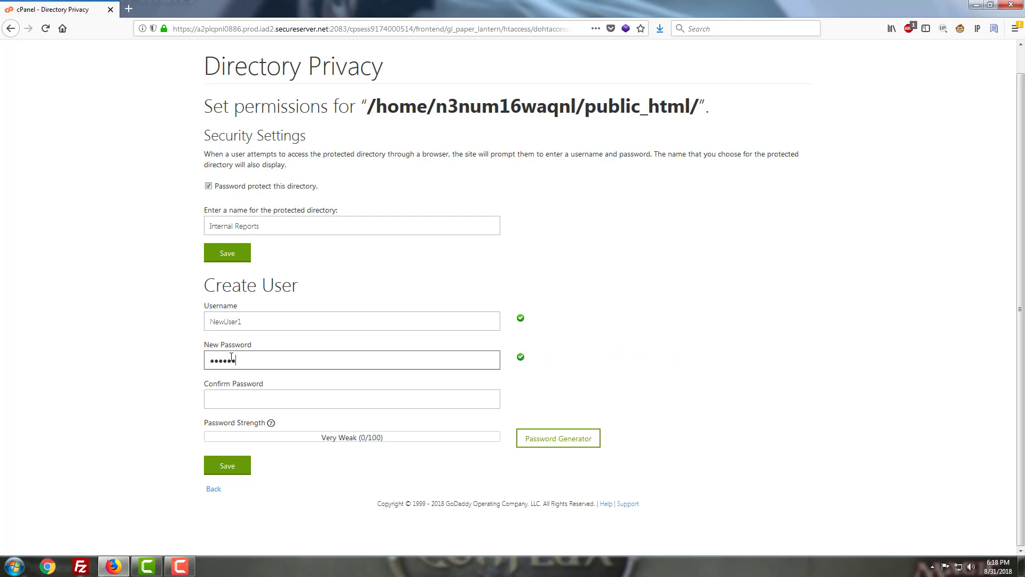
text(••••)
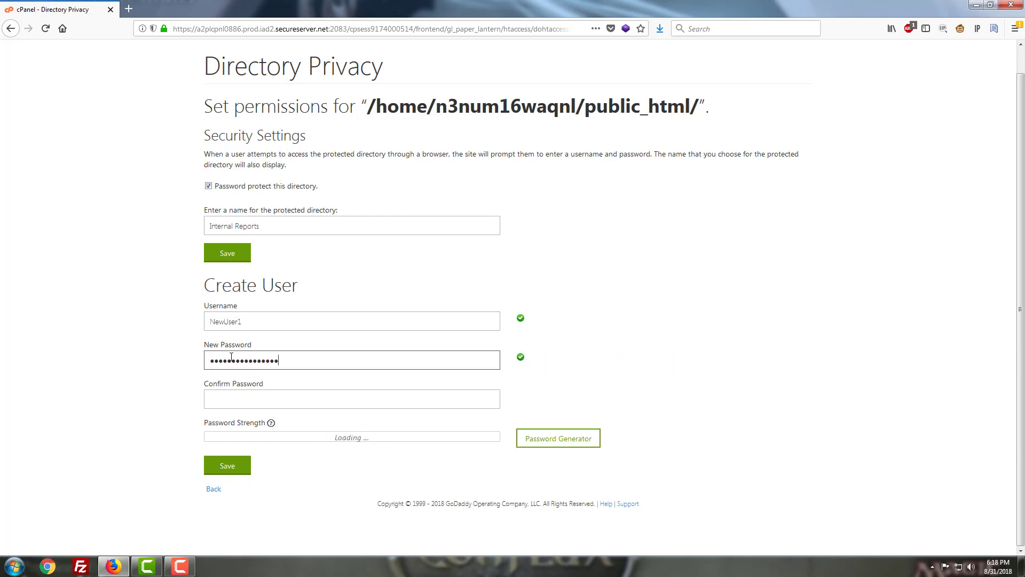
click(253, 398)
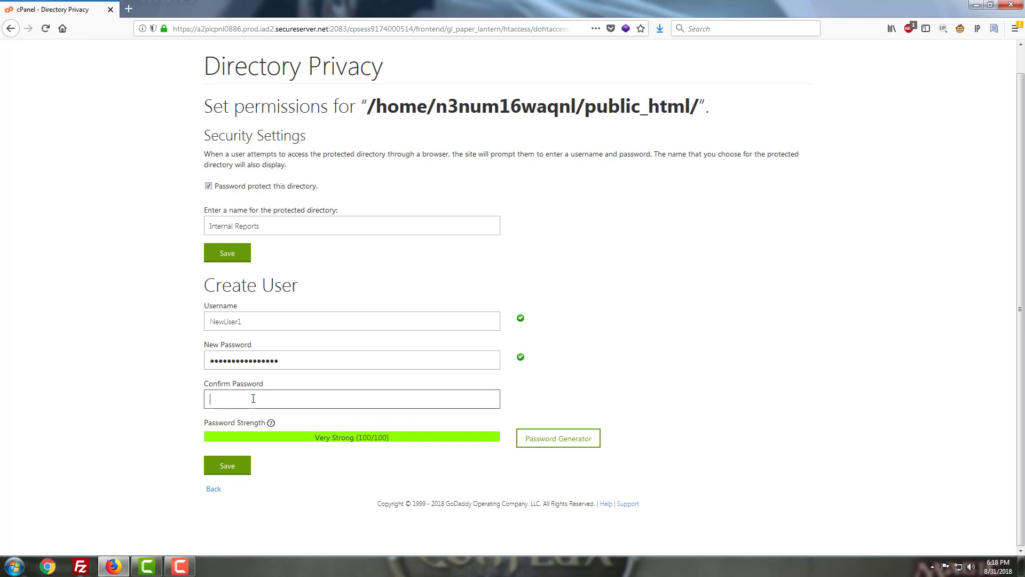
text(••••••••••••)
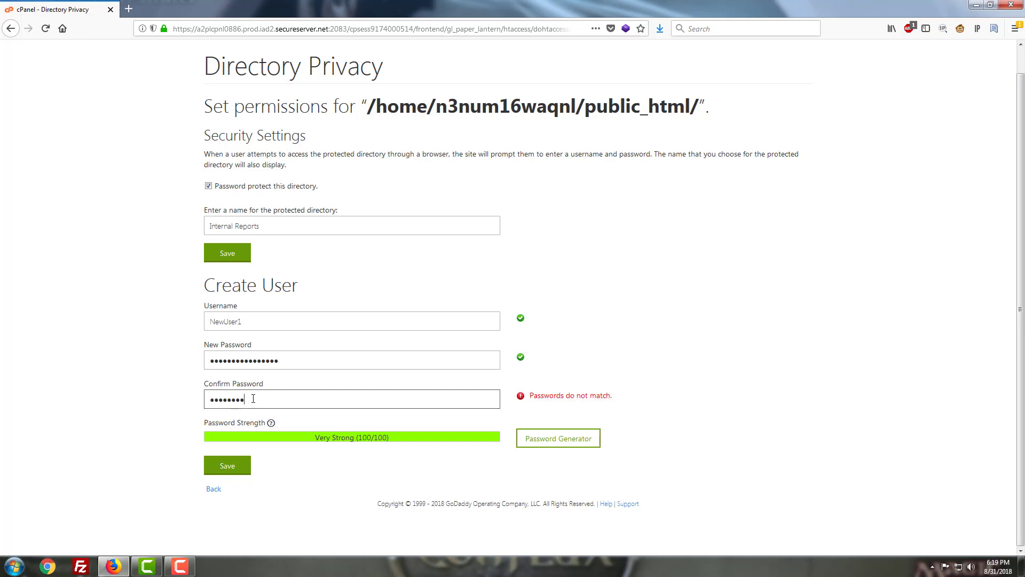
text(••••)
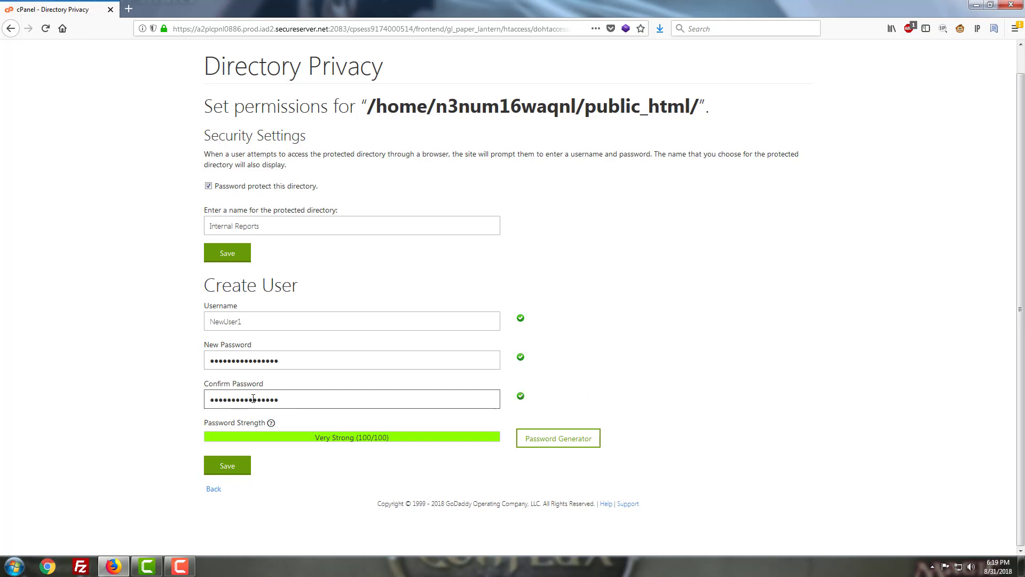
click(226, 468)
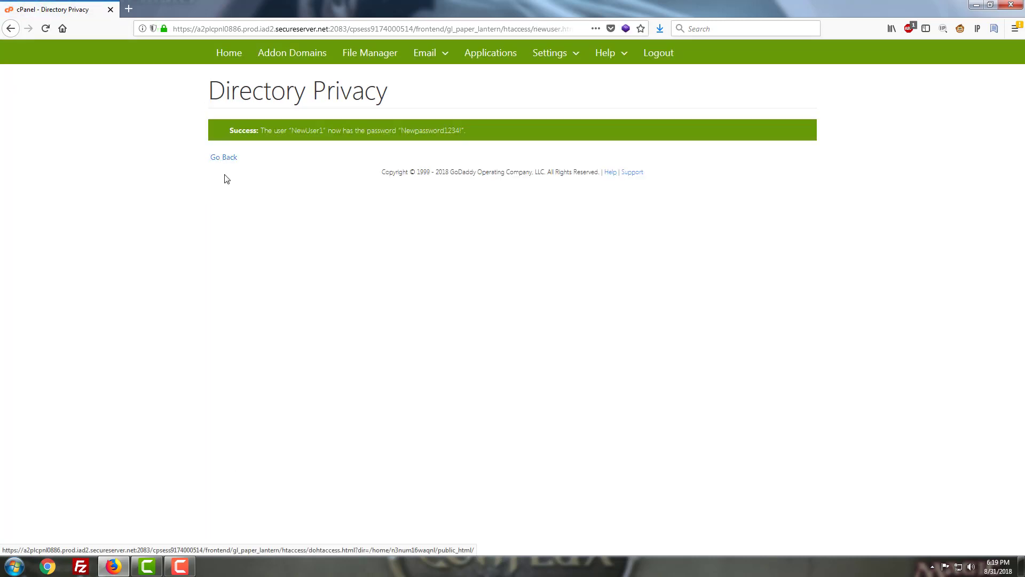
click(225, 159)
- Examine the authorized users list, select NewUser1, and review the fields used for changing a user's password
scroll(173, 312, down, 3)
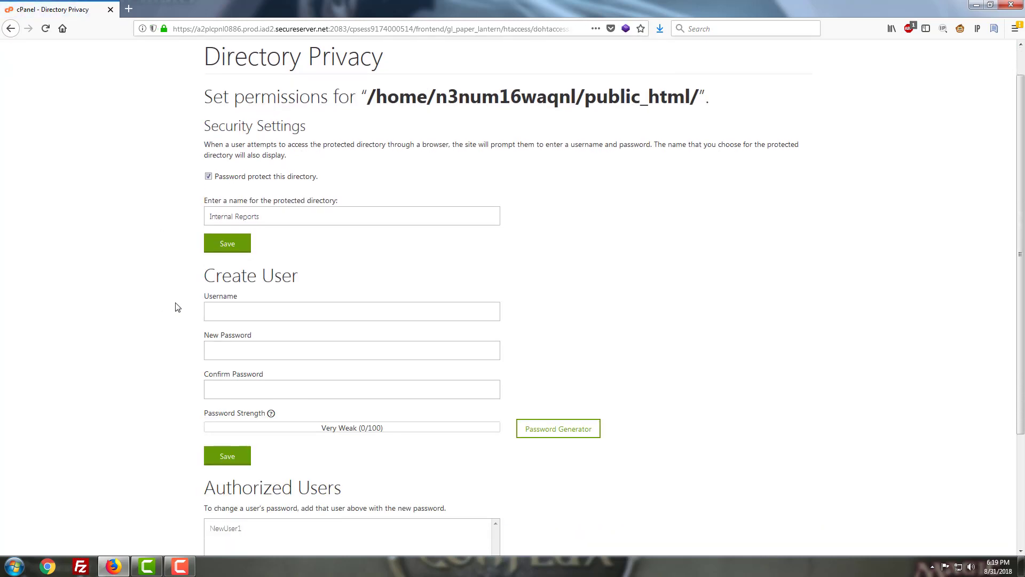
scroll(172, 319, down, 2)
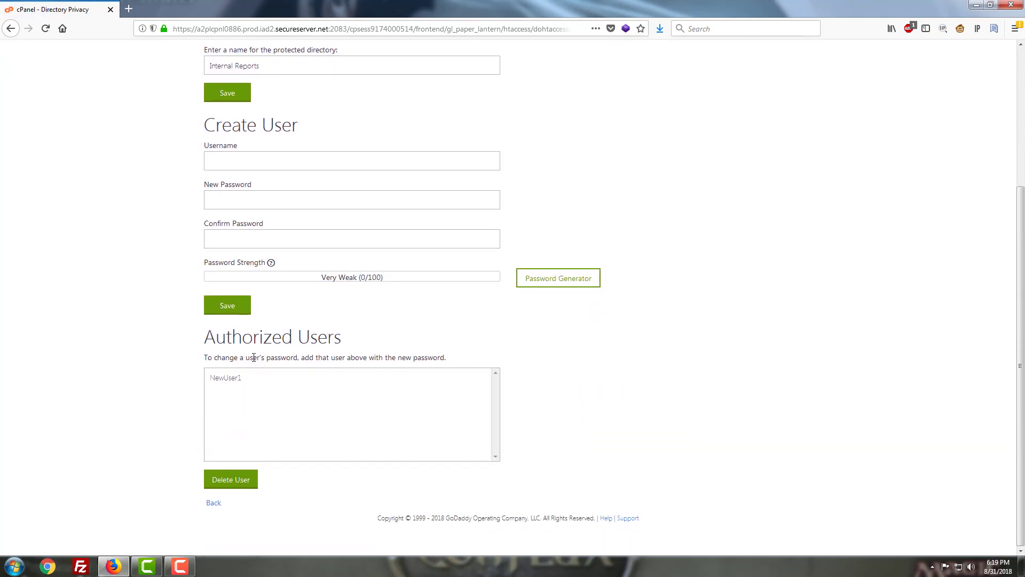
click(230, 379)
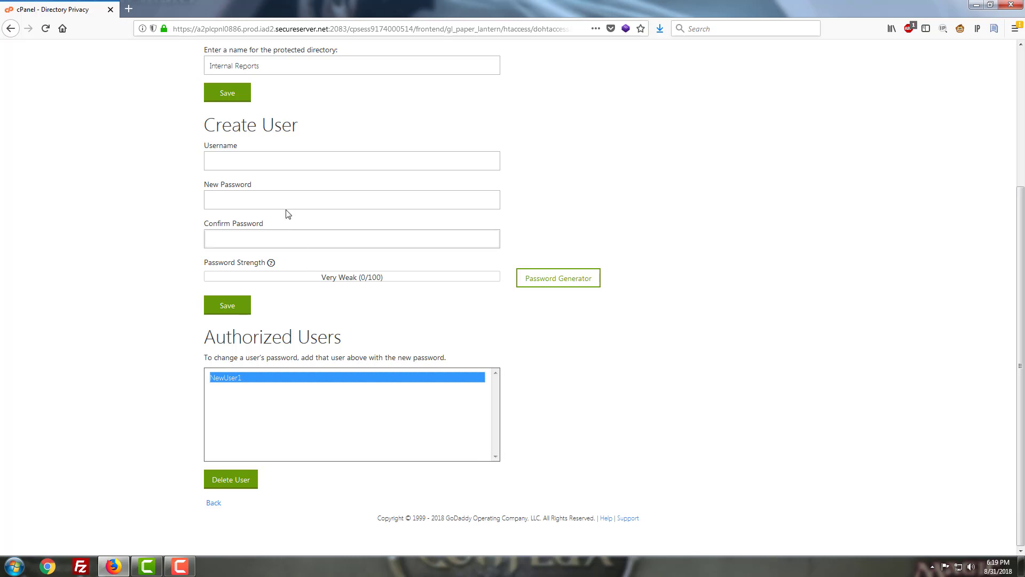
click(226, 161)
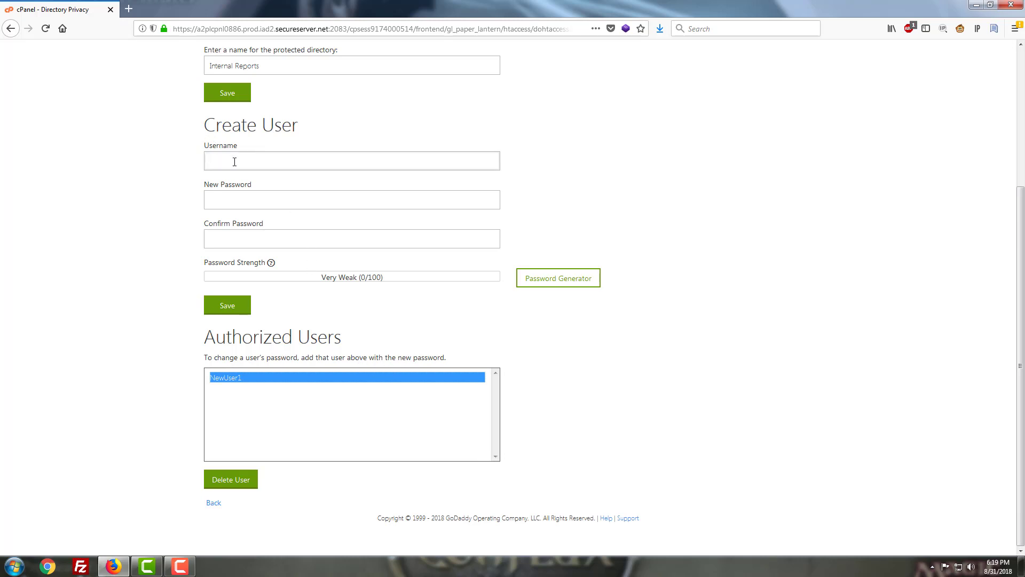
click(245, 195)
click(239, 235)
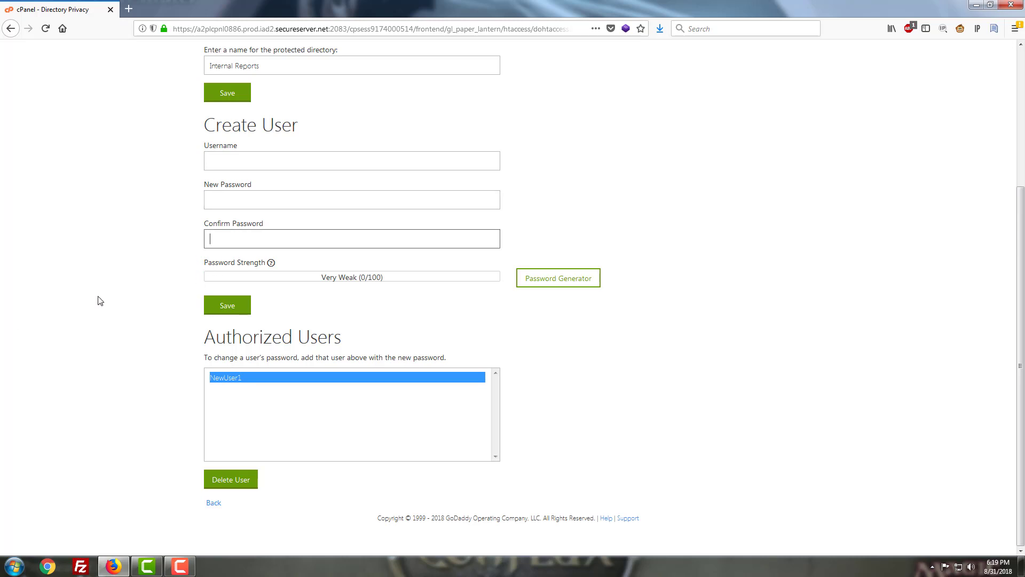
- Create a second authorized user Newuser2, entering and confirming the new password, save, and return to the permissions page
click(226, 159)
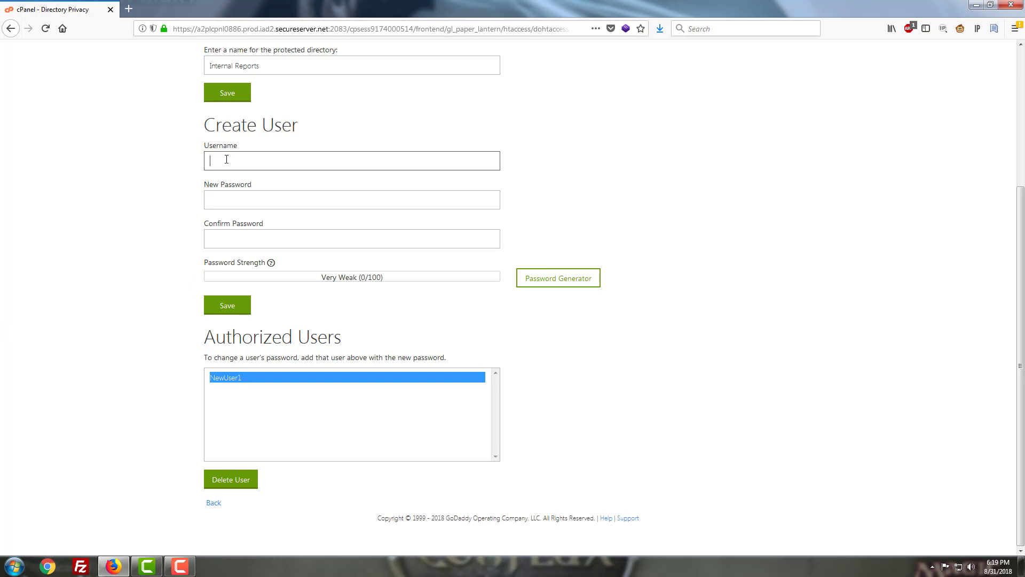
text(NewUser1)
key(BackSpace)
text(2)
click(248, 198)
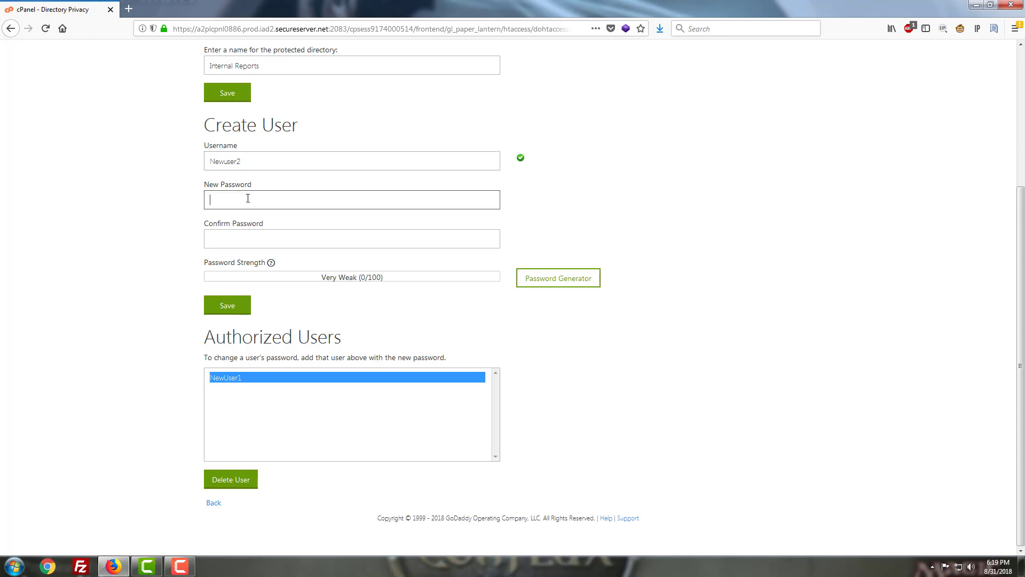
text(••••••••••••••••)
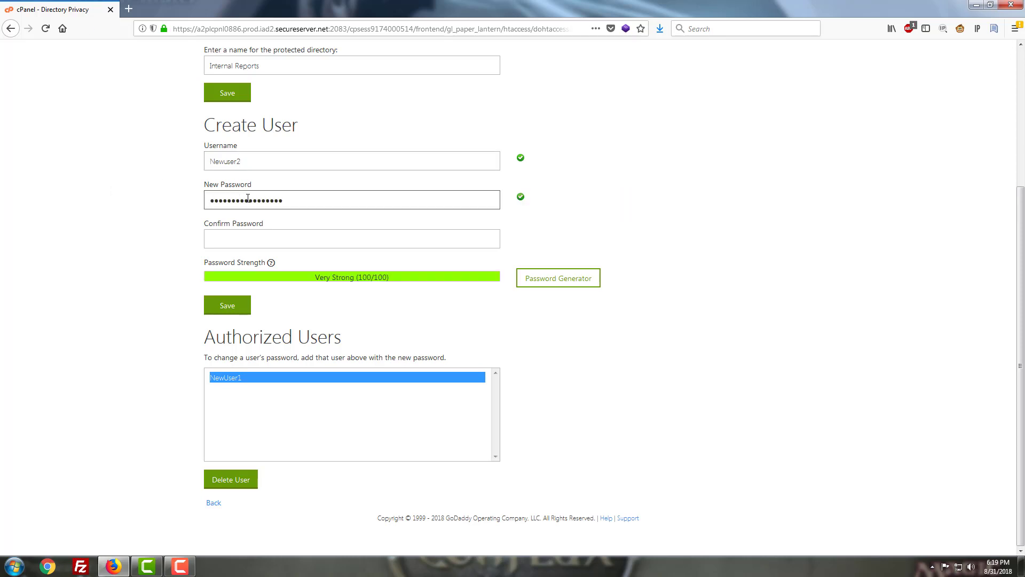
drag(283, 200, 7, 119)
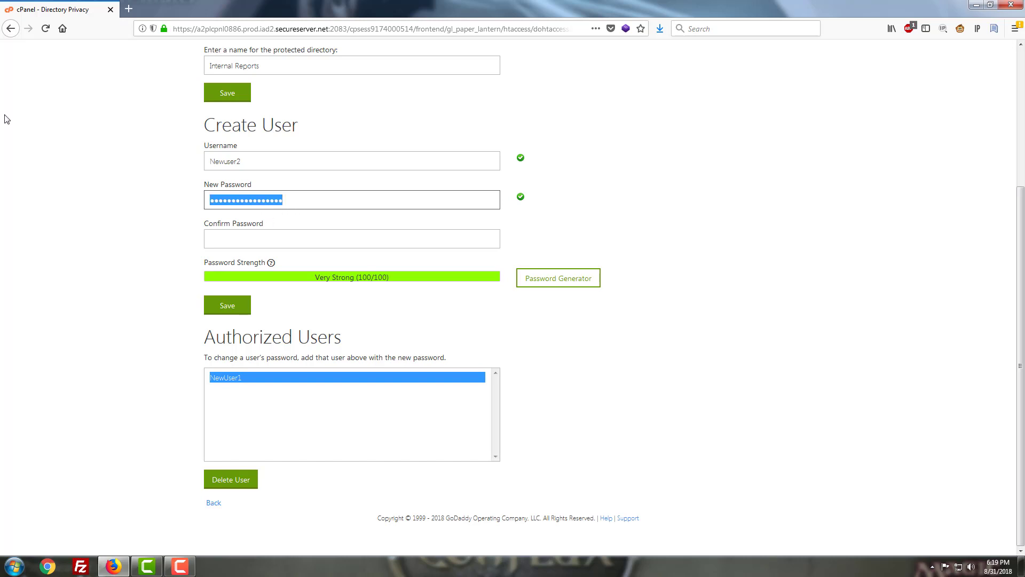
click(289, 236)
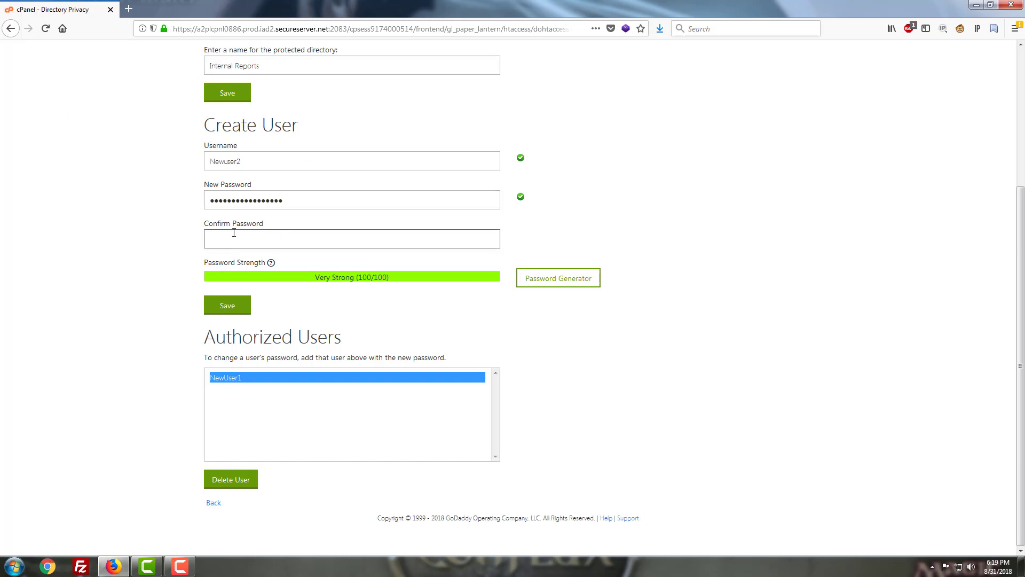
text(•••••••••••)
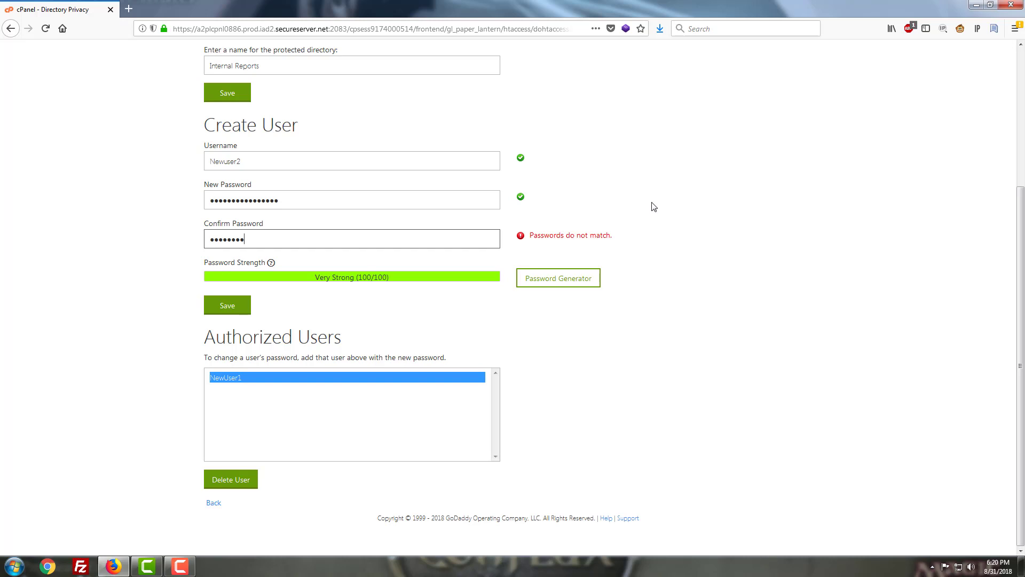
text(•••••)
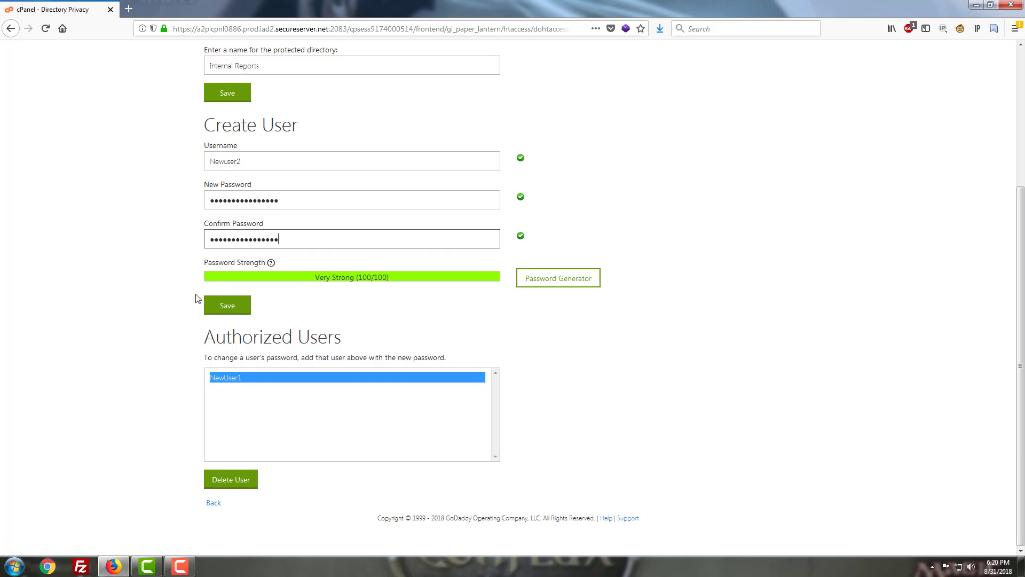
click(211, 304)
click(233, 158)
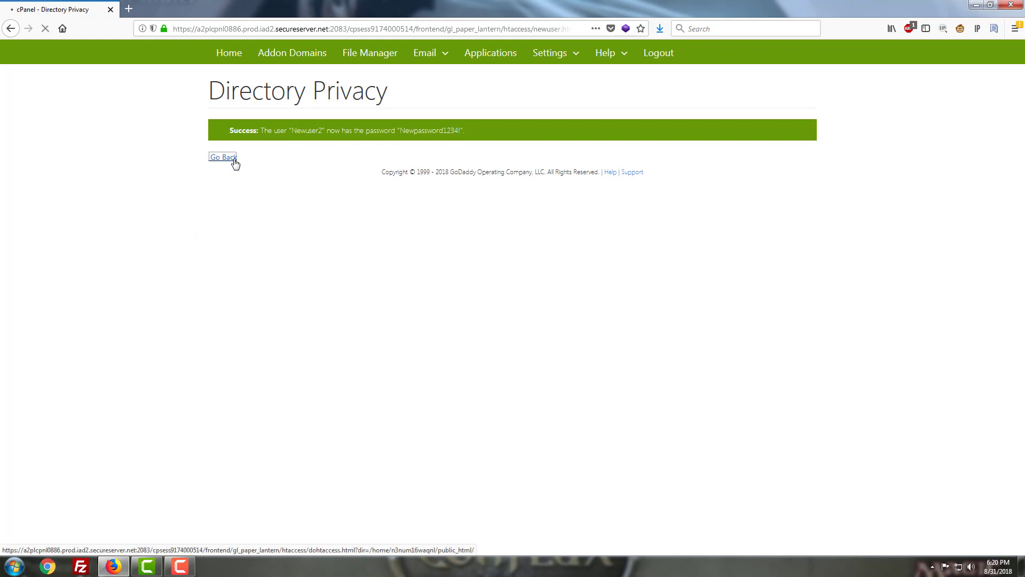
- Review the updated authorized users list for public_html and select NewUser1 in it
scroll(414, 370, down, 5)
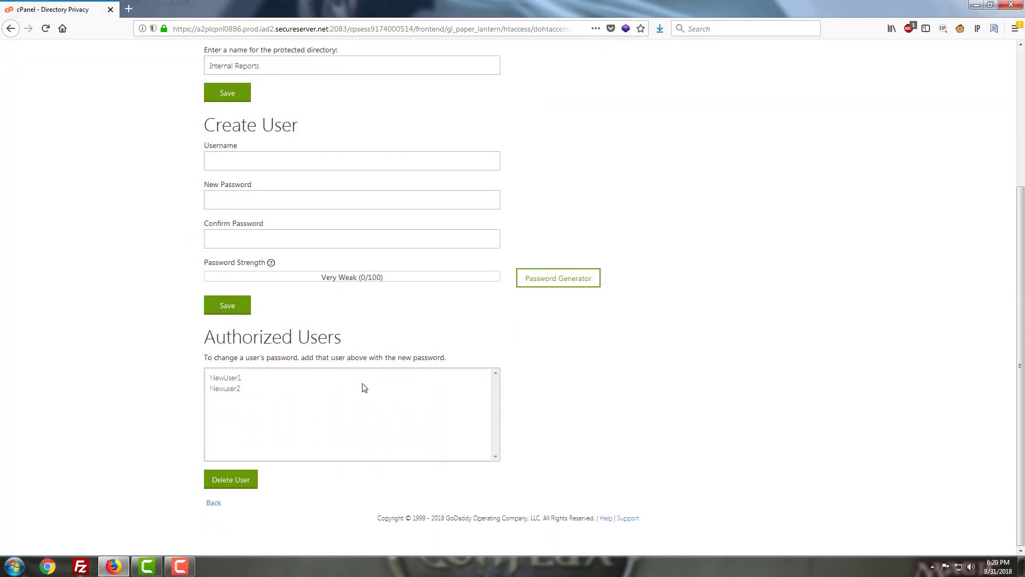
click(236, 378)
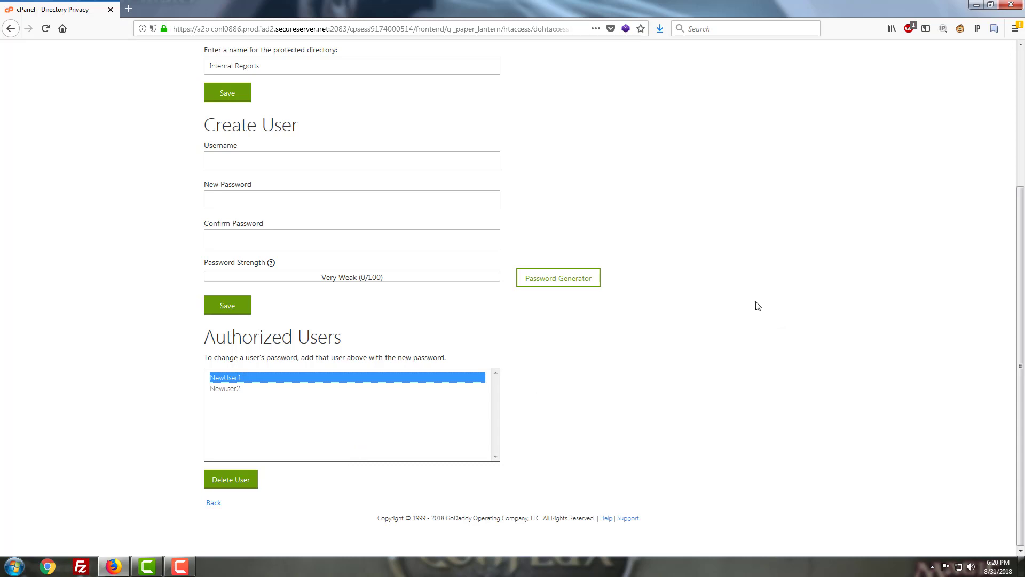
scroll(142, 334, up, 3)
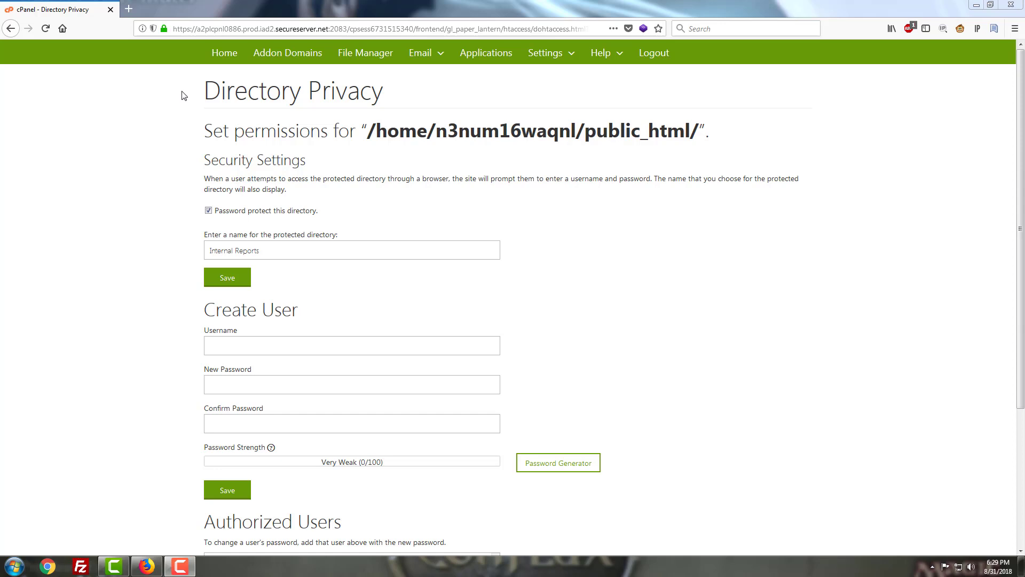
- Open example.midwestwebsites.com in a new browser tab to test the directory's password protection
click(130, 9)
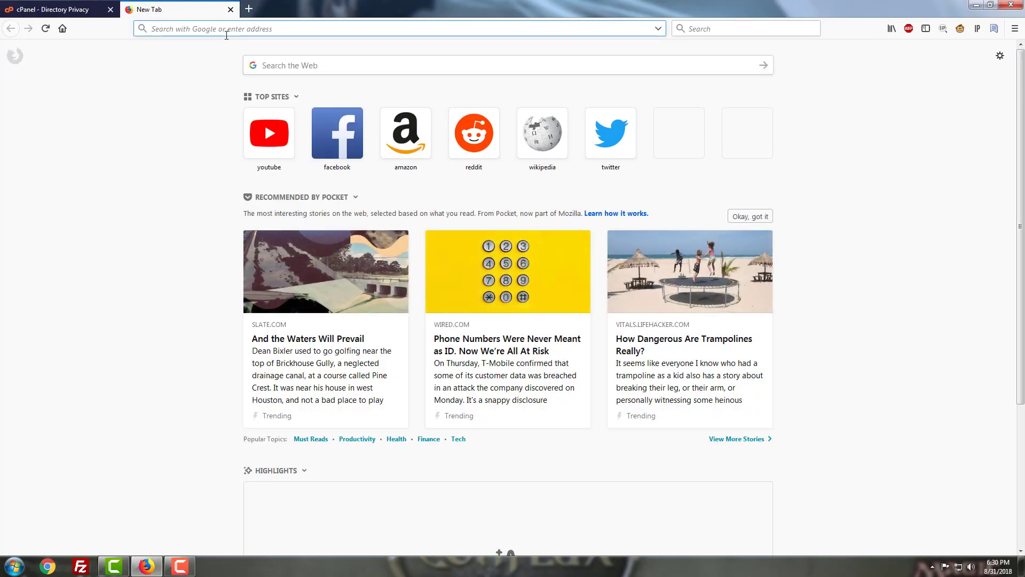
text(example.mid)
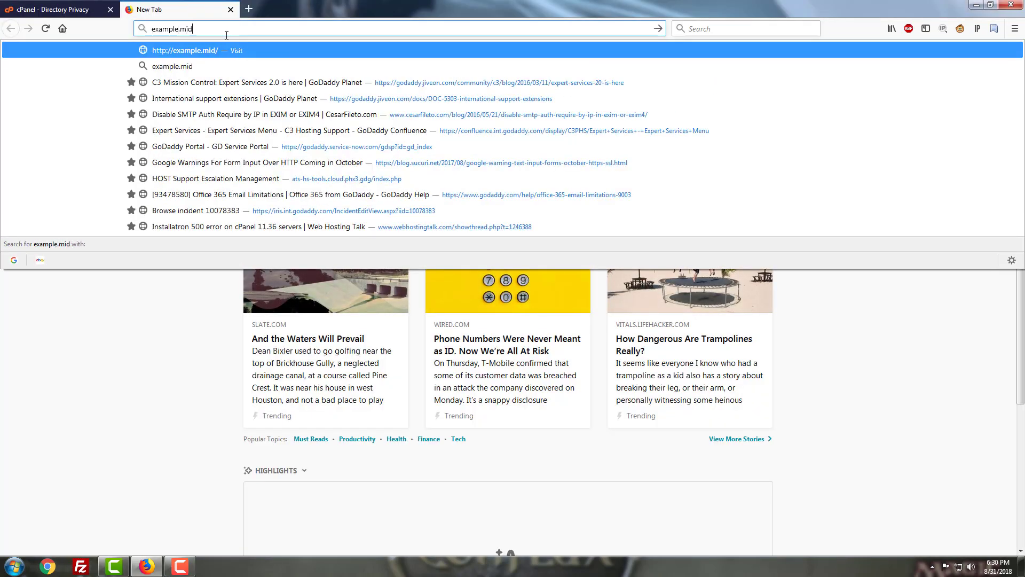
text(westwebsites.co)
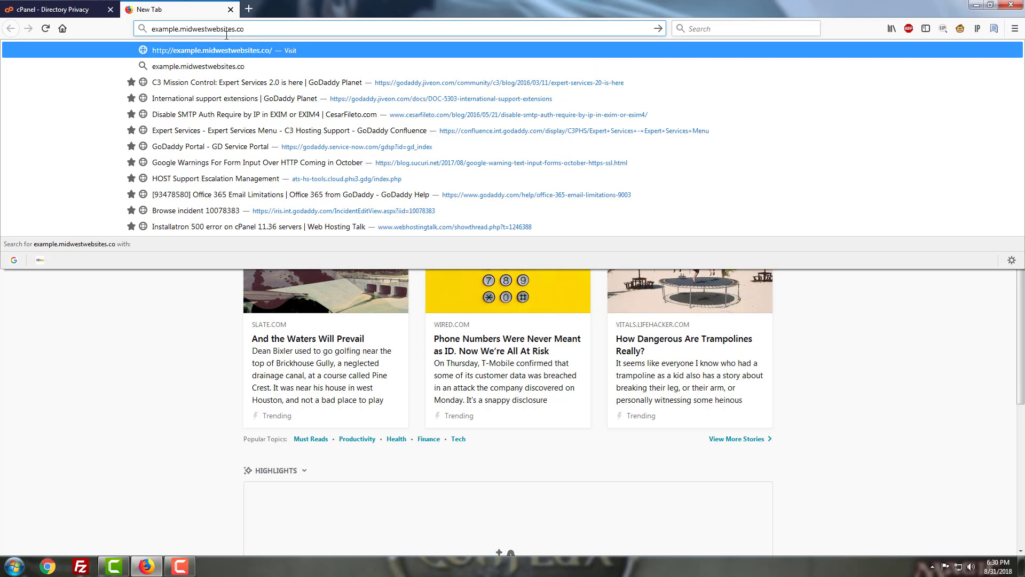
text(m)
key(Return)
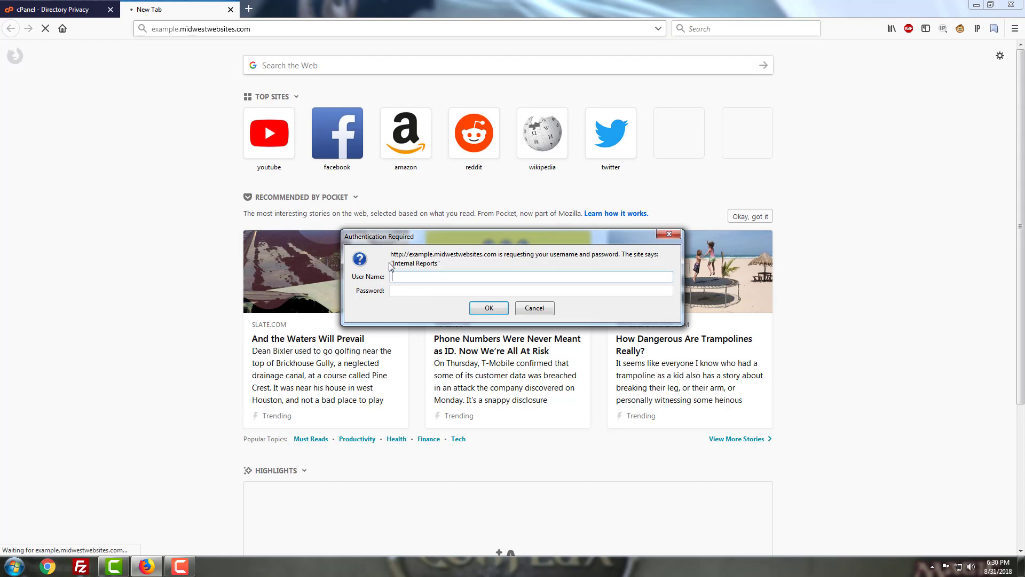
- Check the protected directory's name in the authentication request, and sign in as NewUser1 with the user's password
drag(393, 263, 438, 265)
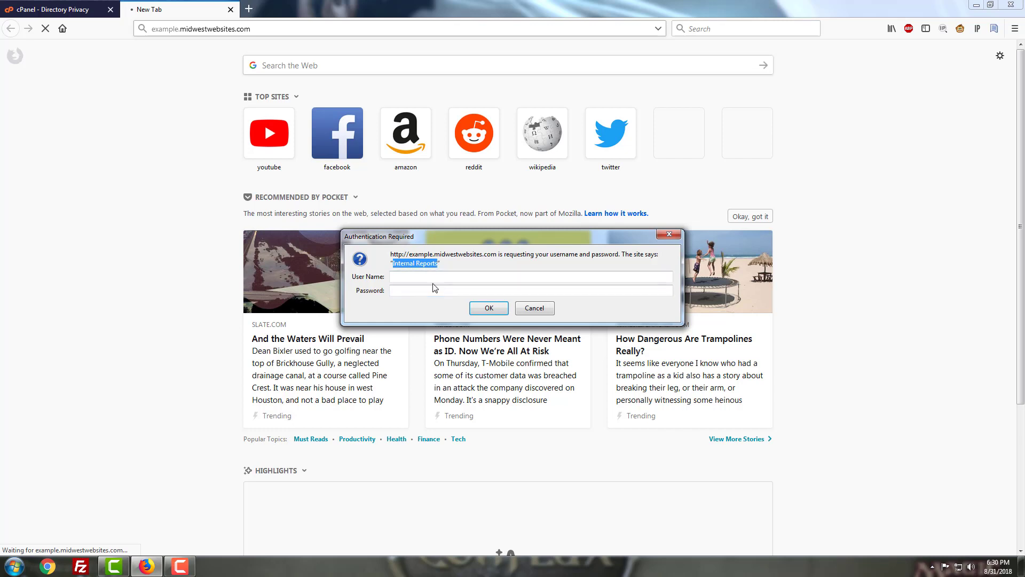
click(471, 277)
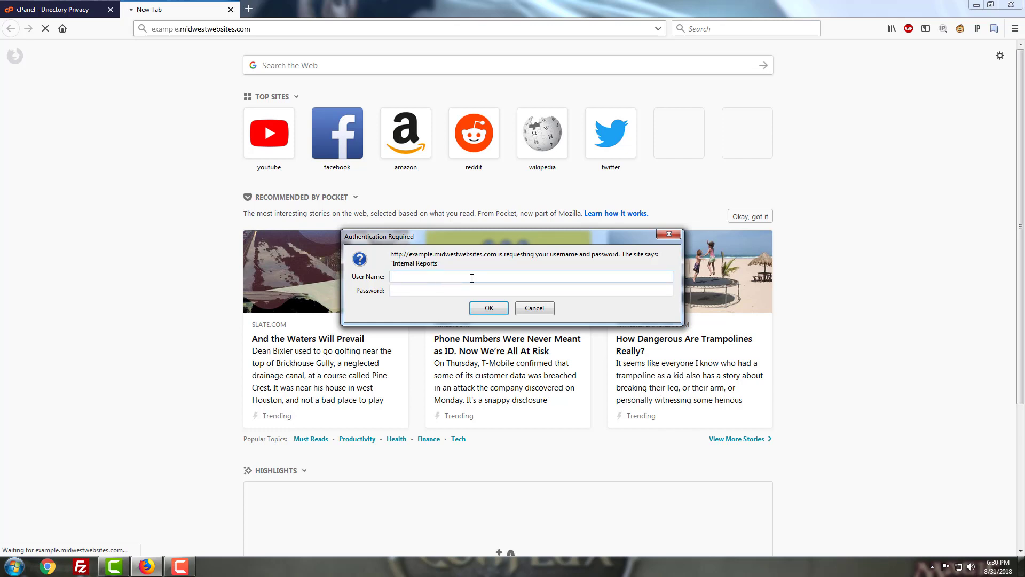
text(NewUser1)
key(Tab)
text(•••••••••••)
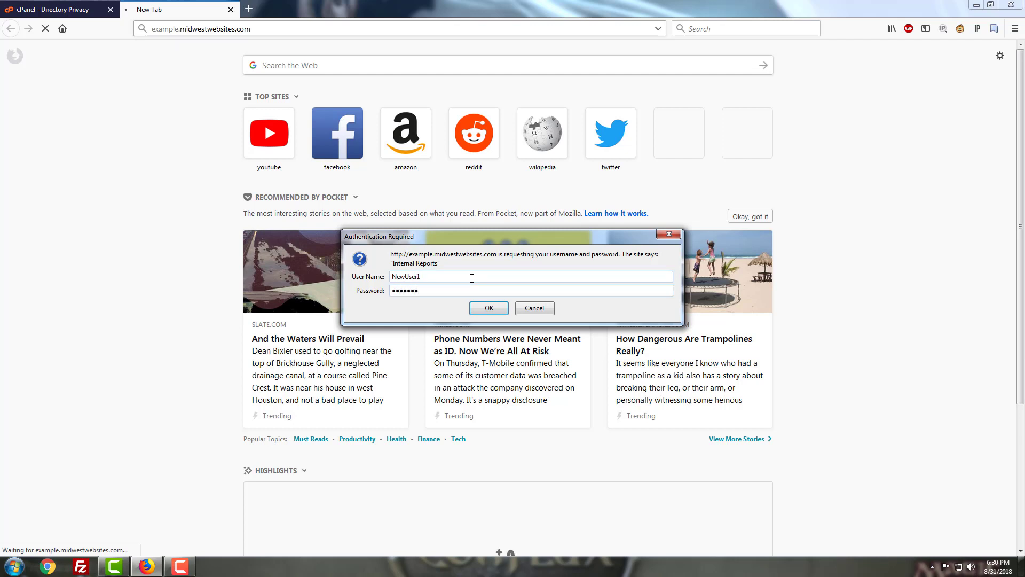
text(••••)
key(Return)
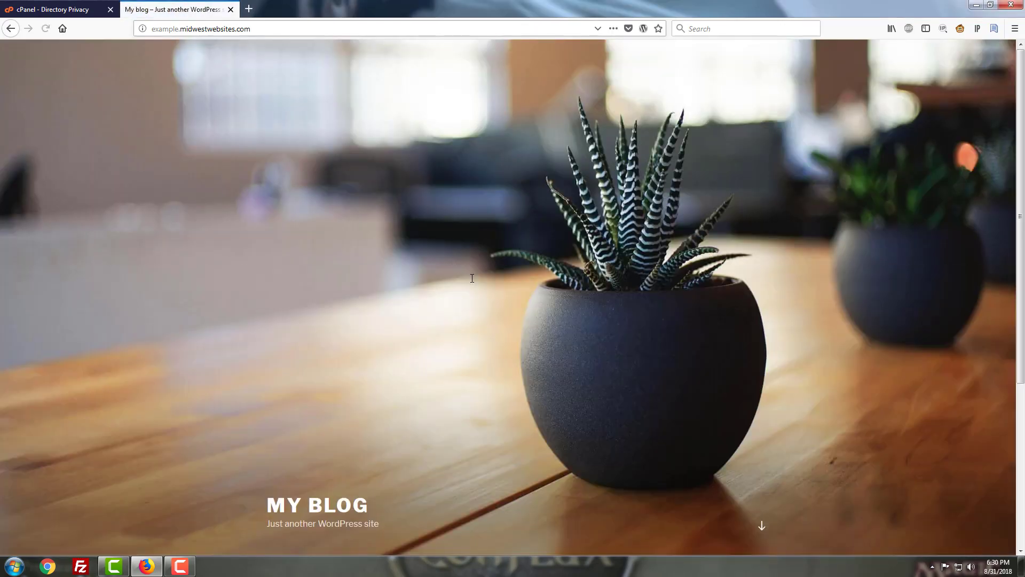